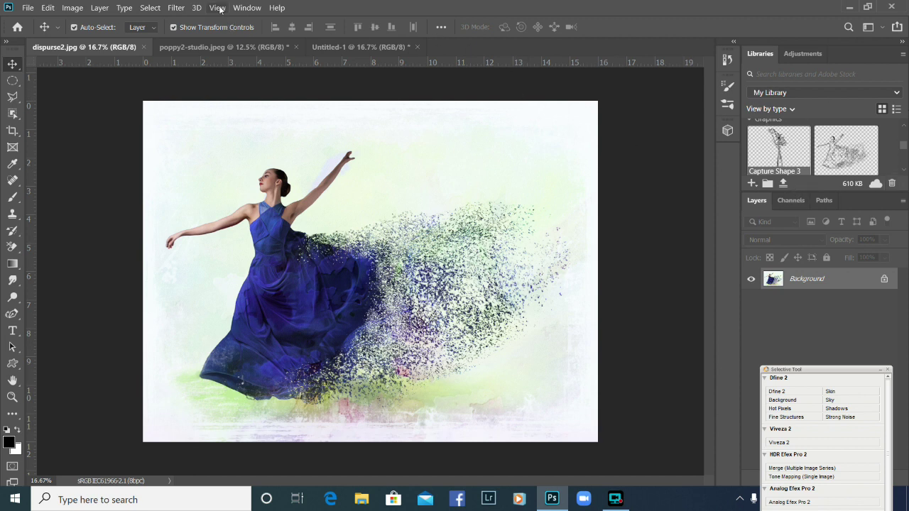
# Start a Create from image library asset from the dancer photo and move its pattern dialog aside.
pyautogui.click(250, 9)
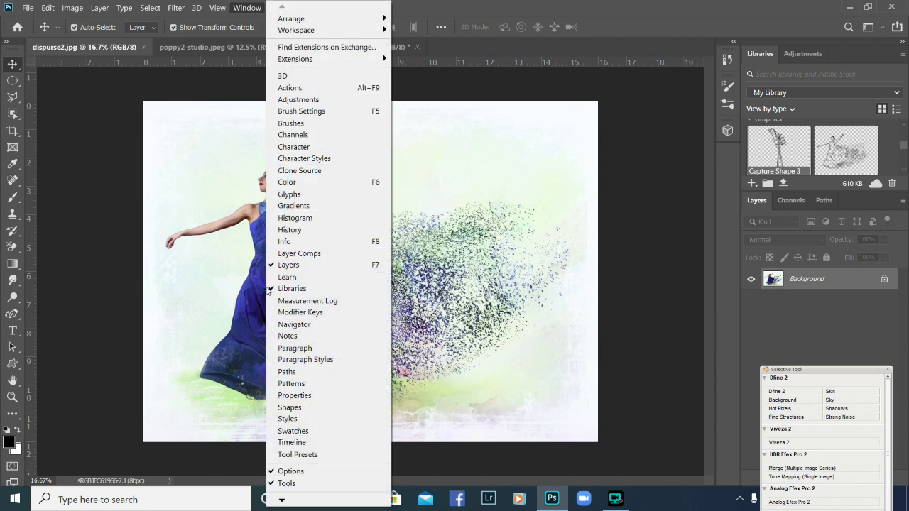
pyautogui.click(663, 203)
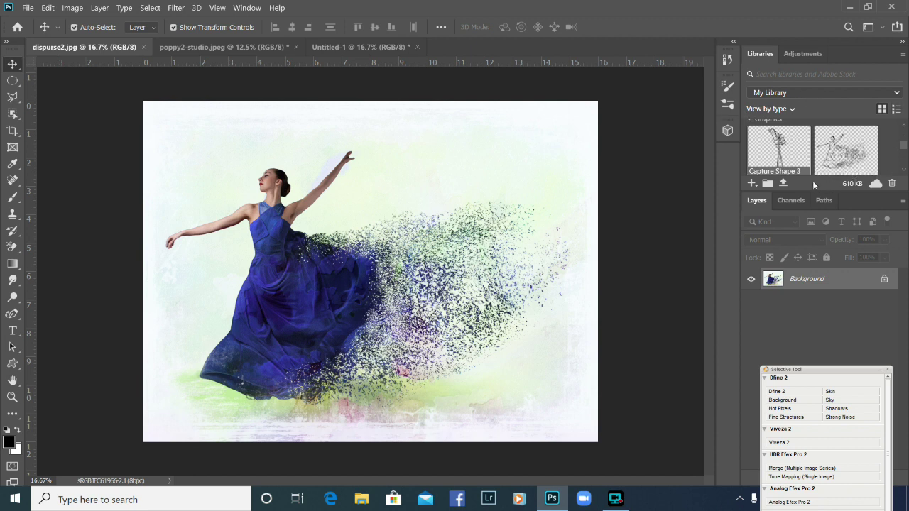
pyautogui.click(752, 184)
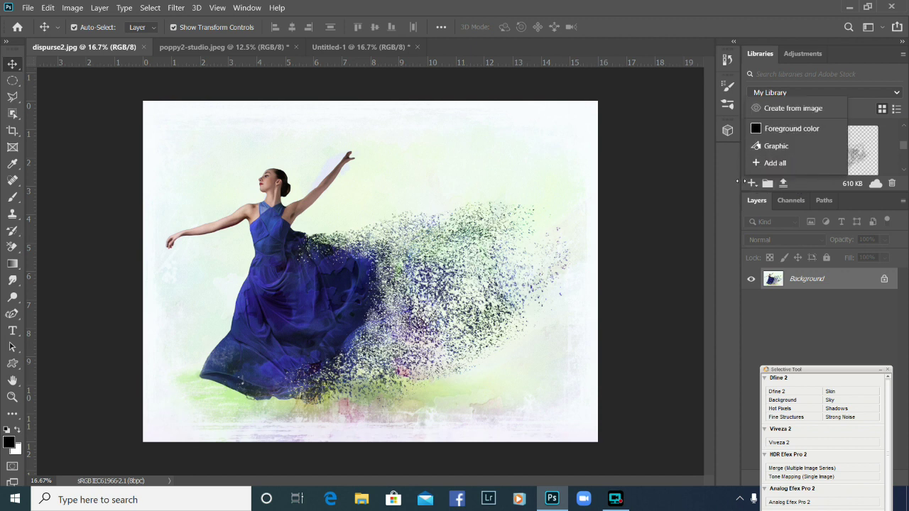
pyautogui.click(789, 110)
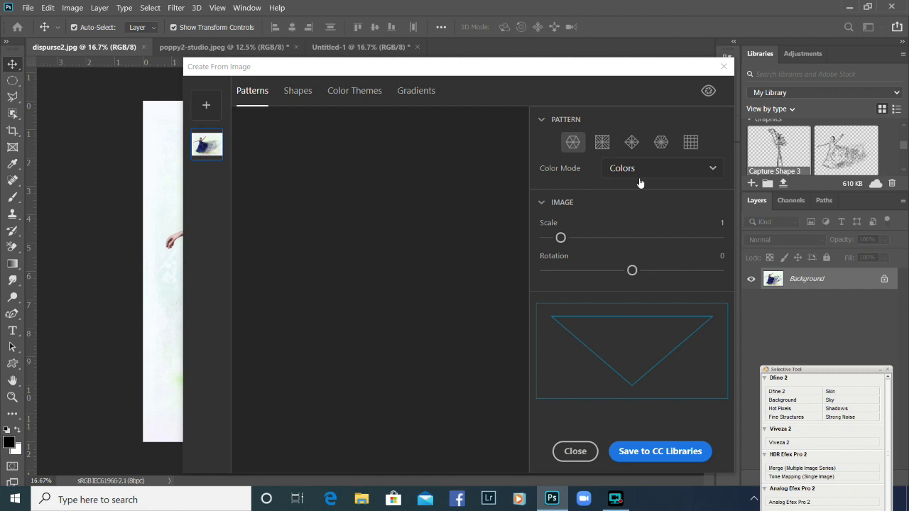
pyautogui.moveTo(520, 72); pyautogui.dragTo(724, 66)
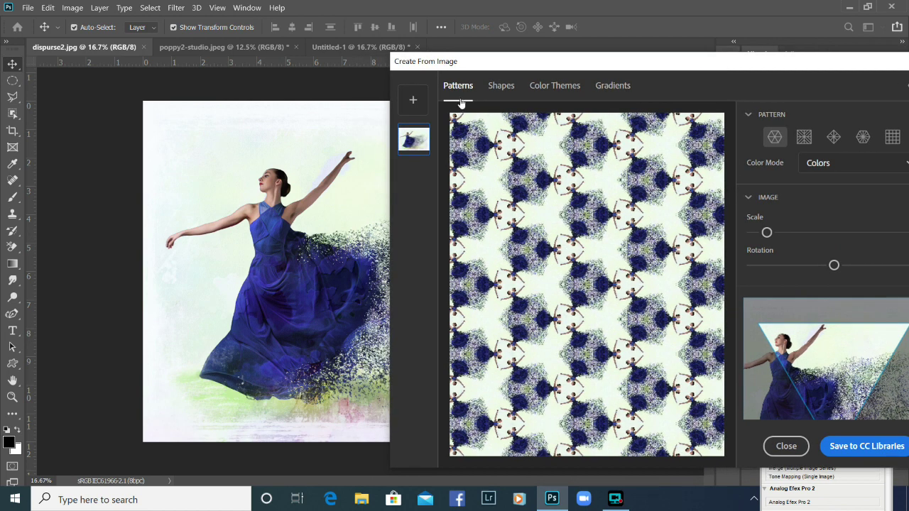
# Switch the dialog to Shapes, leave Invert off, and set Detail to 16.
pyautogui.click(501, 85)
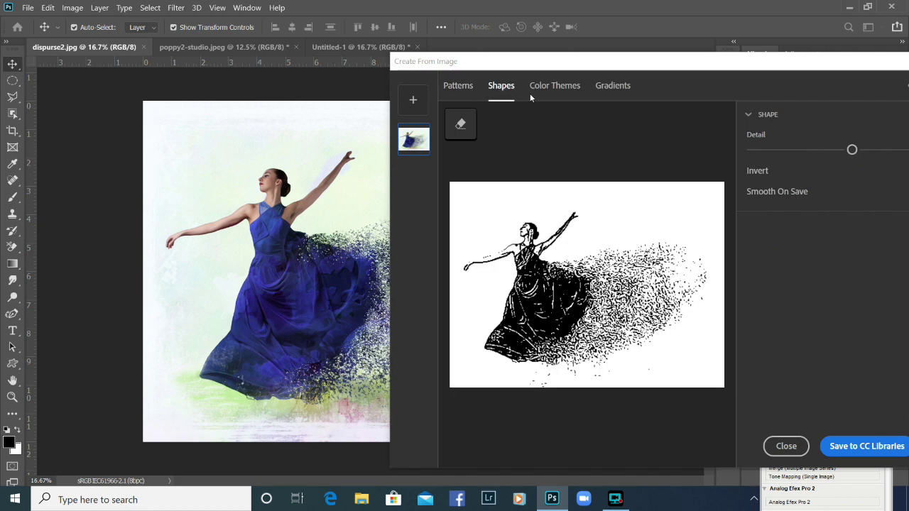
pyautogui.moveTo(649, 68); pyautogui.dragTo(614, 47)
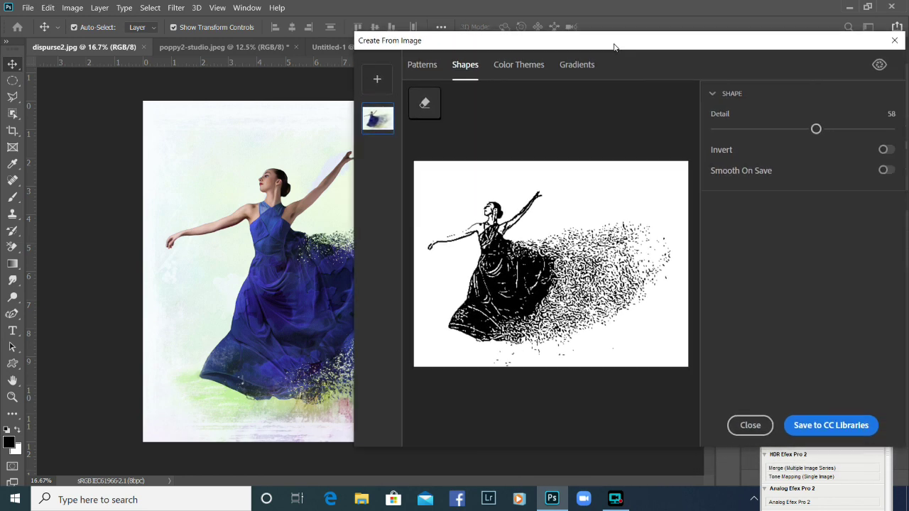
pyautogui.click(884, 150)
pyautogui.click(888, 150)
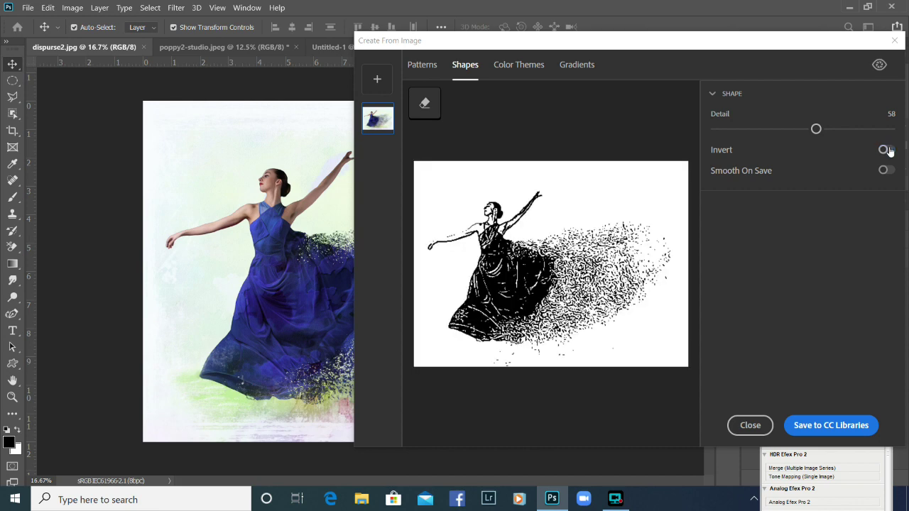
pyautogui.moveTo(816, 129); pyautogui.dragTo(893, 130)
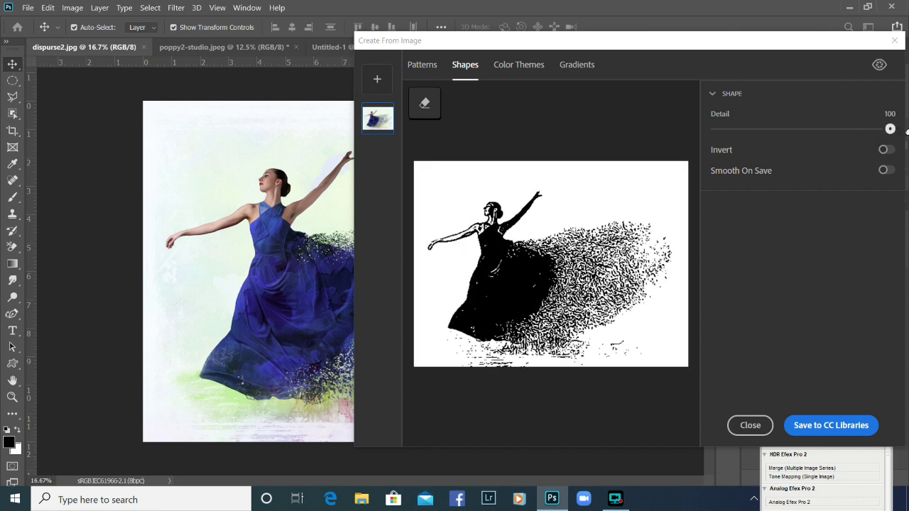
pyautogui.moveTo(904, 133); pyautogui.dragTo(739, 134)
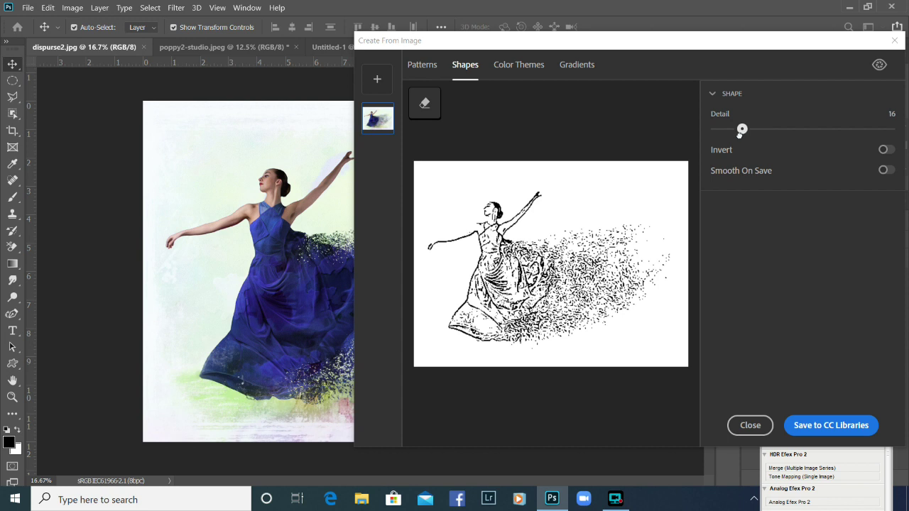
# Erase the stray dots at the shape's right end with a resized eraser, then save to the library.
pyautogui.click(424, 105)
pyautogui.click(424, 103)
pyautogui.moveTo(499, 100); pyautogui.dragTo(534, 100)
pyautogui.moveTo(649, 300)
pyautogui.mouseDown()
pyautogui.moveTo(639, 237)
pyautogui.moveTo(643, 266)
pyautogui.moveTo(625, 265)
pyautogui.moveTo(629, 253)
pyautogui.moveTo(627, 331)
pyautogui.moveTo(587, 363)
pyautogui.moveTo(587, 344)
pyautogui.mouseUp()
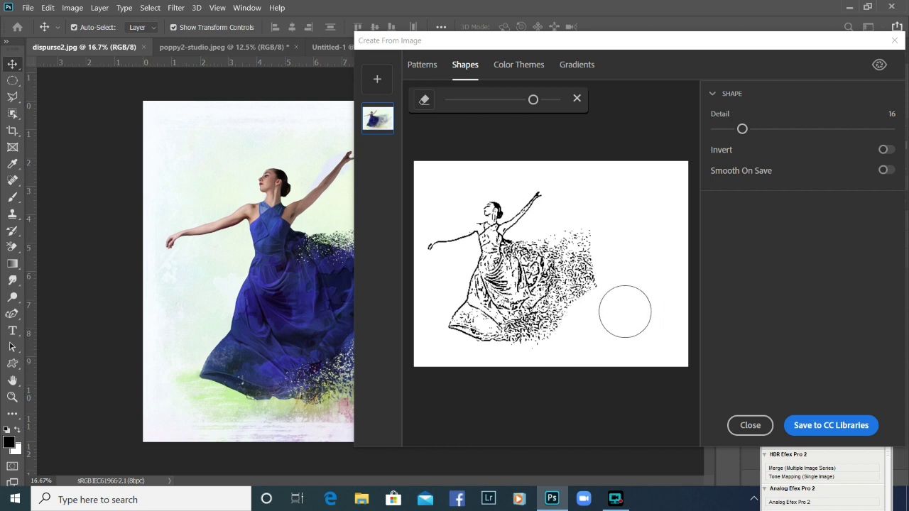
pyautogui.moveTo(532, 99); pyautogui.dragTo(450, 100)
pyautogui.moveTo(584, 235)
pyautogui.mouseDown()
pyautogui.moveTo(594, 263)
pyautogui.moveTo(591, 243)
pyautogui.moveTo(585, 300)
pyautogui.moveTo(601, 268)
pyautogui.moveTo(588, 310)
pyautogui.moveTo(609, 283)
pyautogui.moveTo(596, 243)
pyautogui.moveTo(566, 233)
pyautogui.mouseUp()
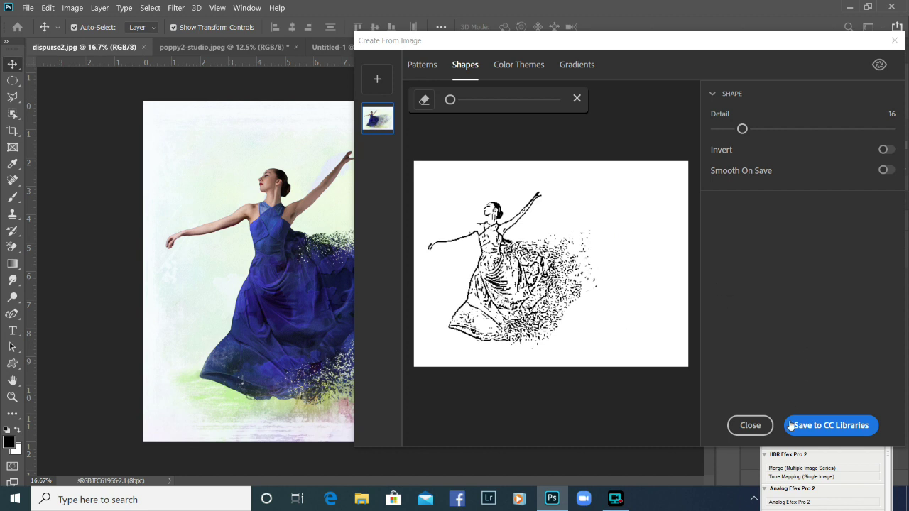
pyautogui.click(809, 430)
# Close the Create From Image dialog once Capture Shape 4 is saved in My Library.
pyautogui.click(751, 426)
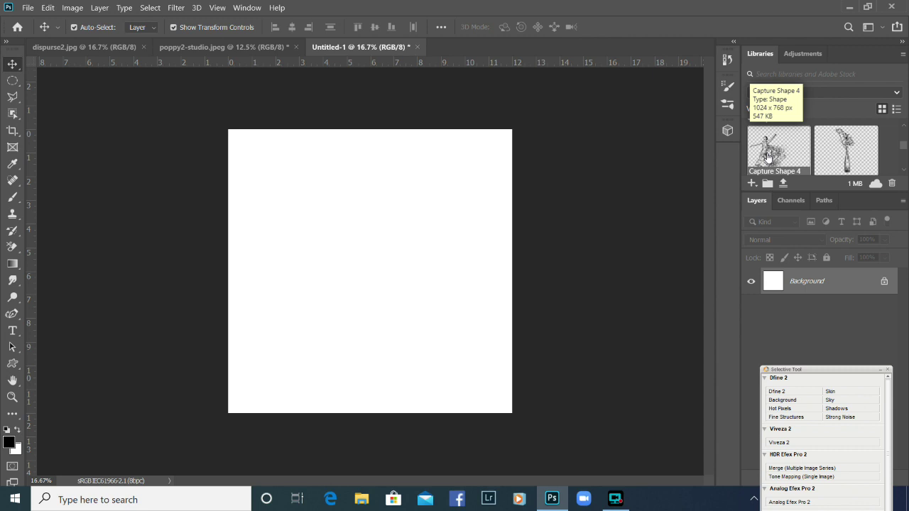
# Place Capture Shape 4 into Untitled-1 and crop all four canvas edges tightly around the dancer.
pyautogui.moveTo(767, 156); pyautogui.dragTo(822, 280)
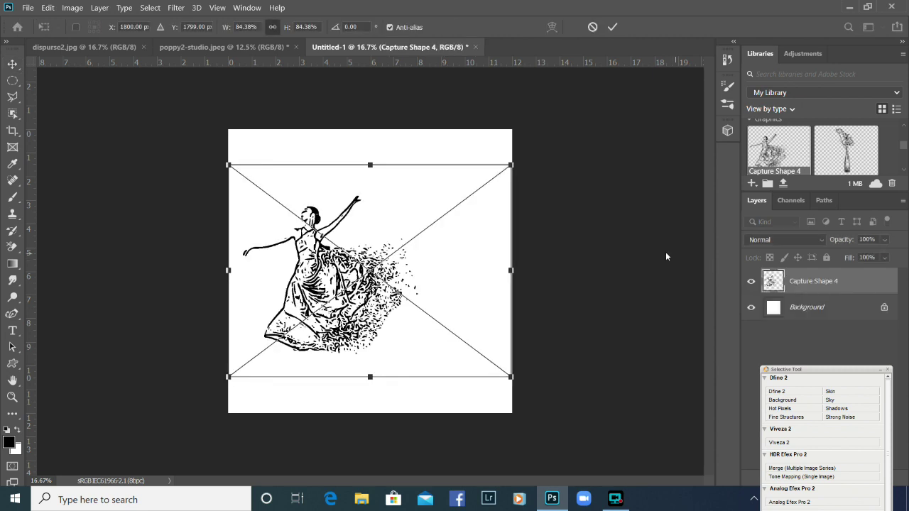
pyautogui.press('m')
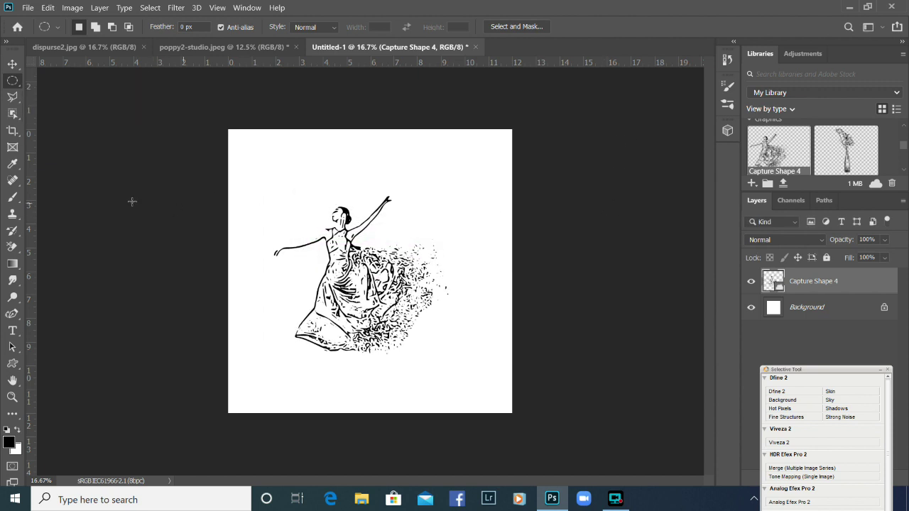
pyautogui.click(13, 132)
pyautogui.moveTo(510, 277); pyautogui.dragTo(485, 279)
pyautogui.moveTo(254, 277); pyautogui.dragTo(276, 278)
pyautogui.moveTo(370, 130); pyautogui.dragTo(370, 161)
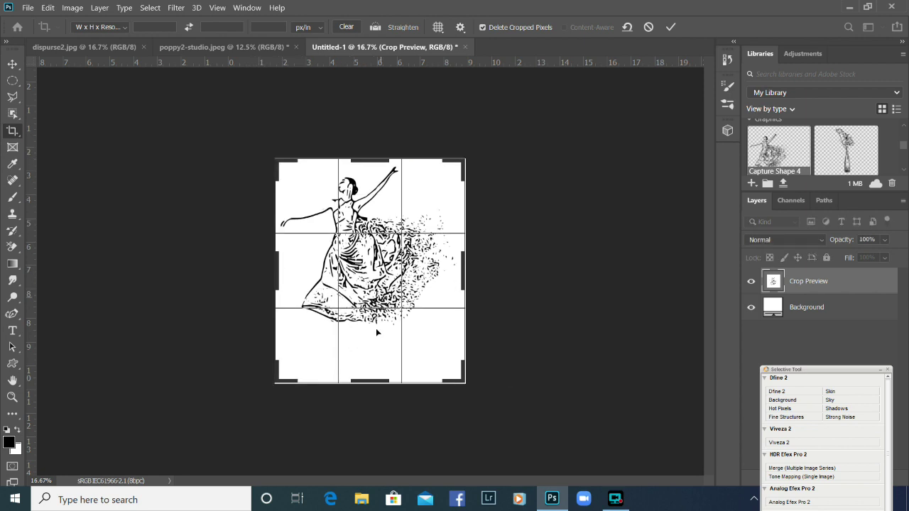
pyautogui.moveTo(370, 381); pyautogui.dragTo(371, 360)
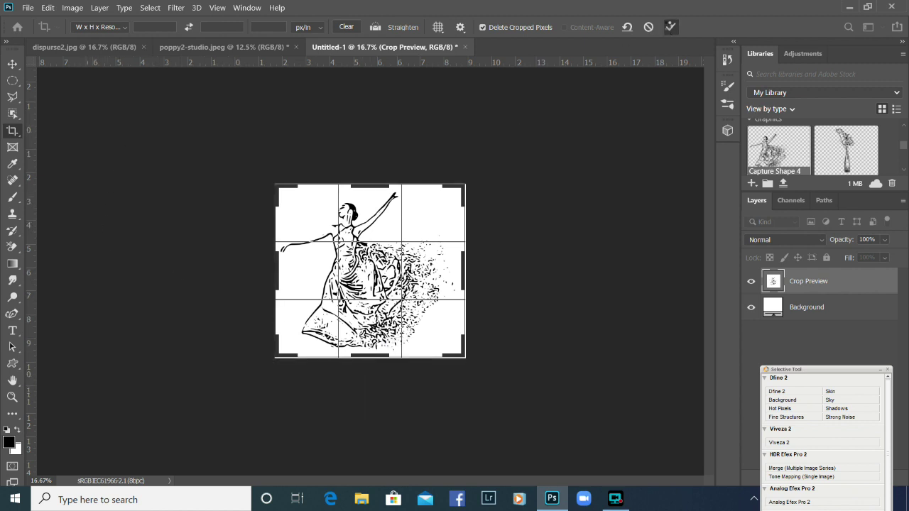
pyautogui.click(669, 27)
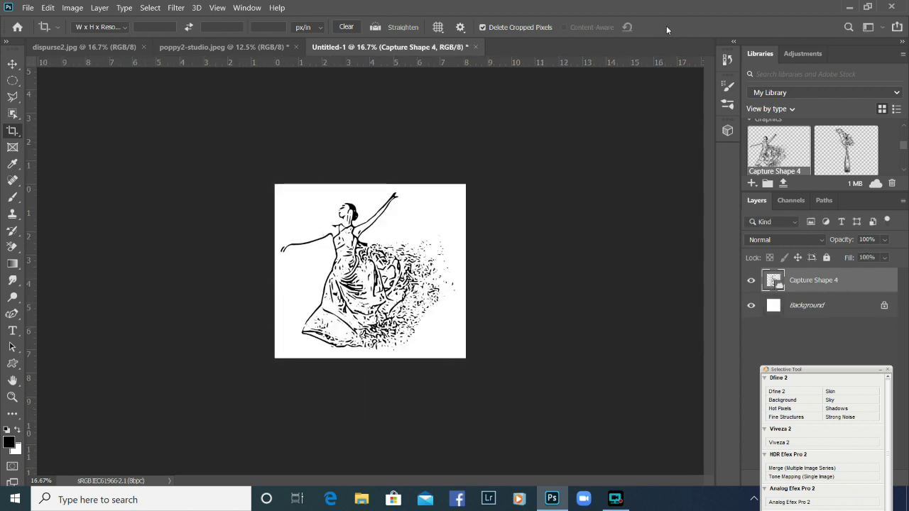
# Define the dancer image as a brush preset named 'dancer' from the Edit menu.
pyautogui.click(47, 8)
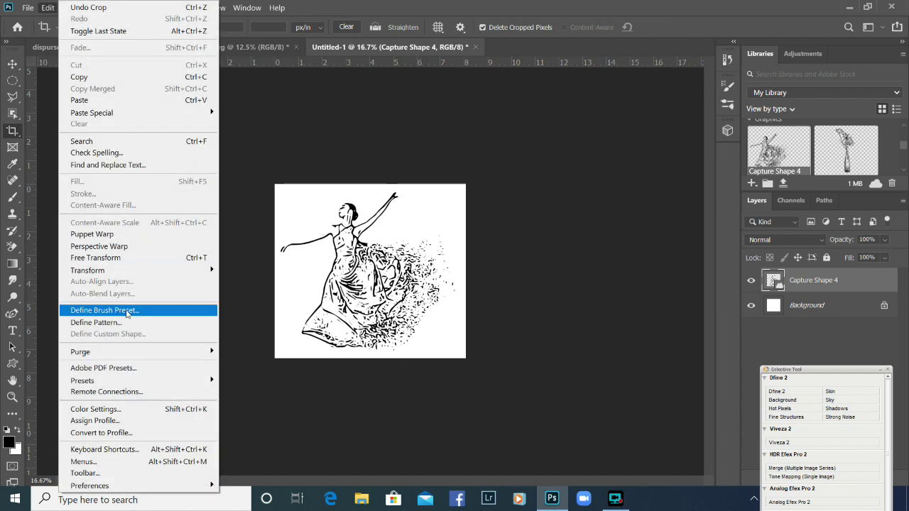
pyautogui.click(88, 312)
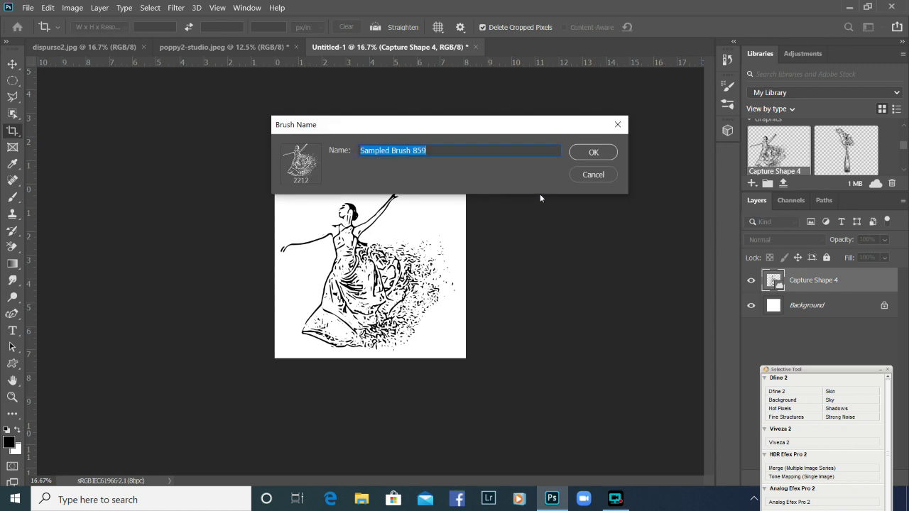
pyautogui.write('dancer')
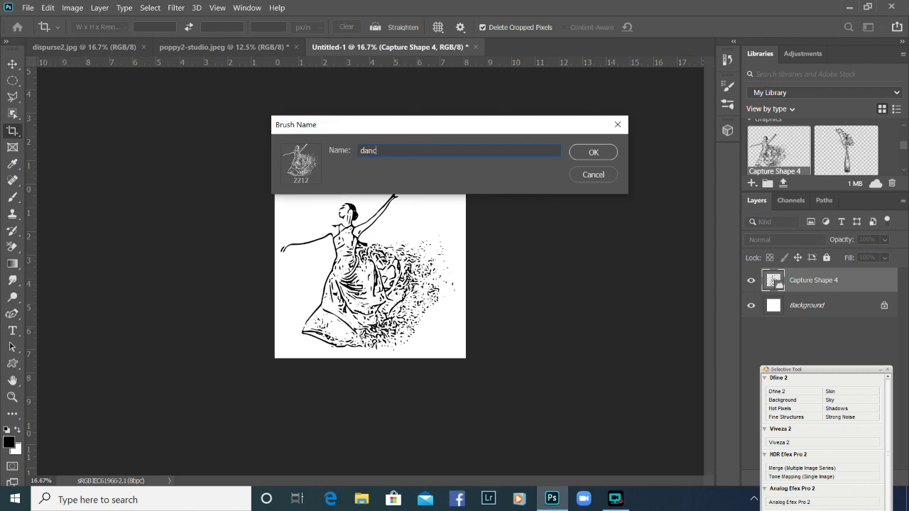
pyautogui.click(593, 152)
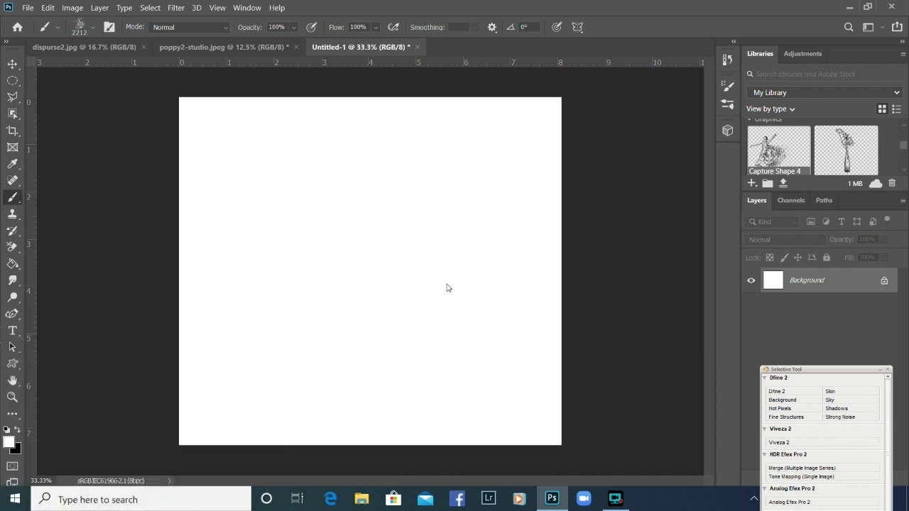
# Set the foreground colour to red (ff0a0a) and the background colour to a bright green.
pyautogui.click(699, 217)
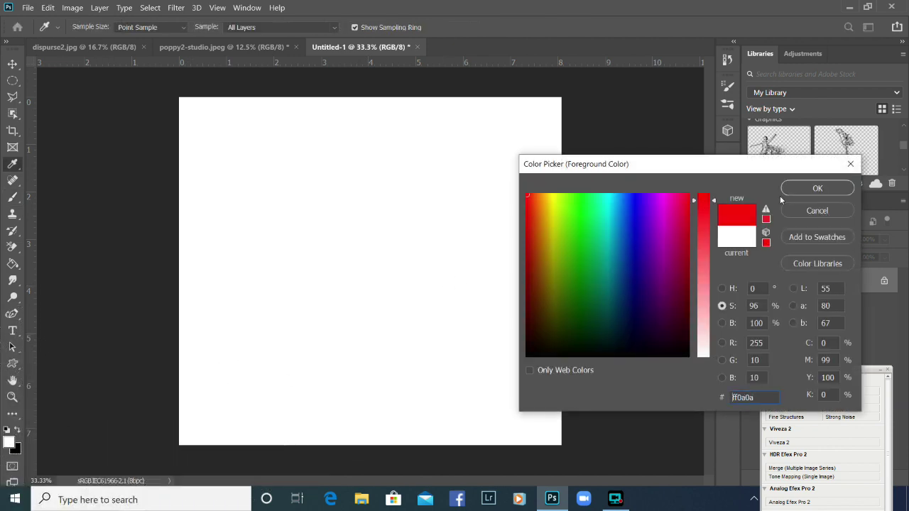
pyautogui.click(817, 188)
pyautogui.click(14, 449)
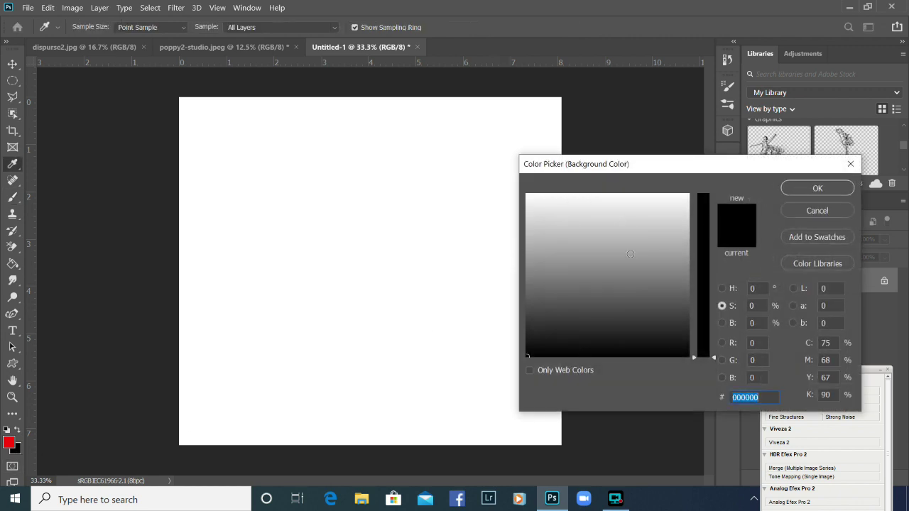
pyautogui.click(702, 206)
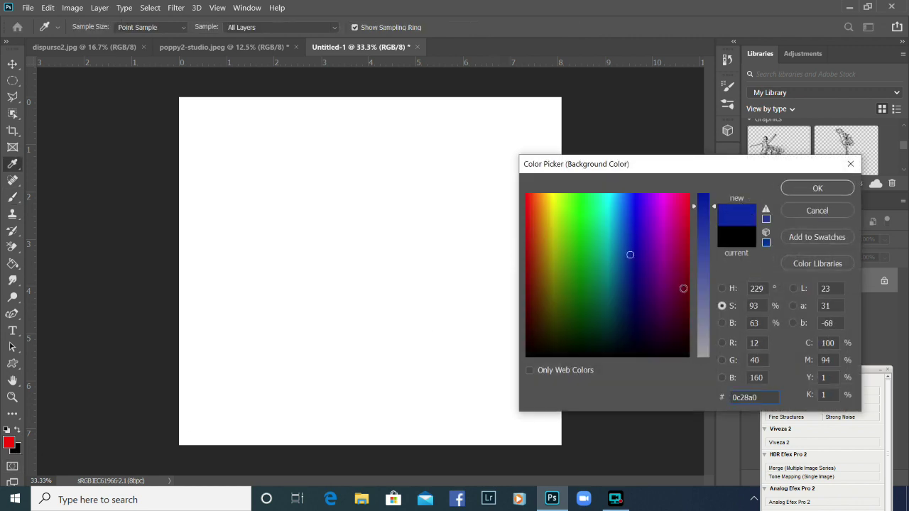
pyautogui.click(572, 295)
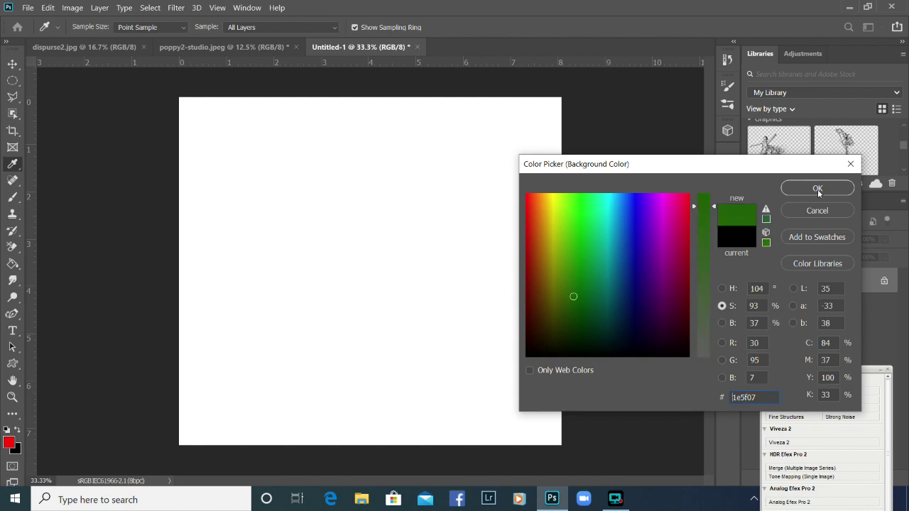
pyautogui.click(572, 221)
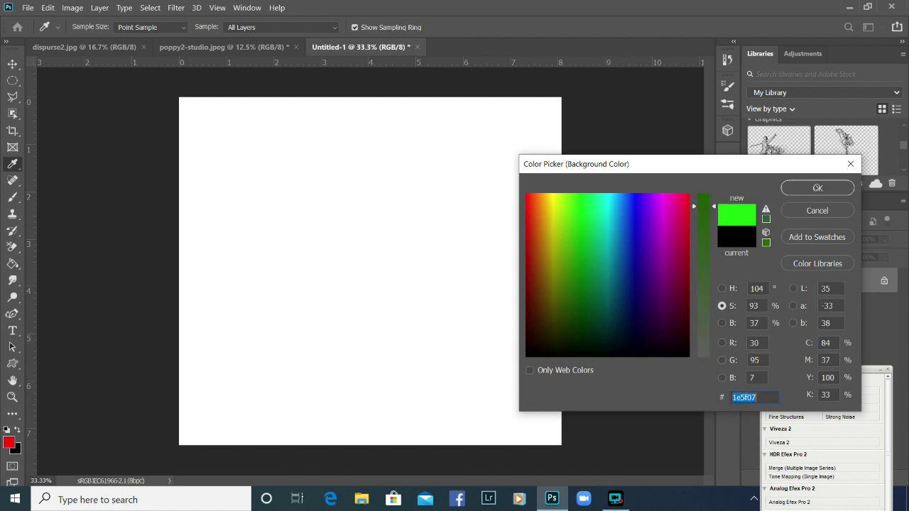
pyautogui.click(817, 188)
pyautogui.press('b')
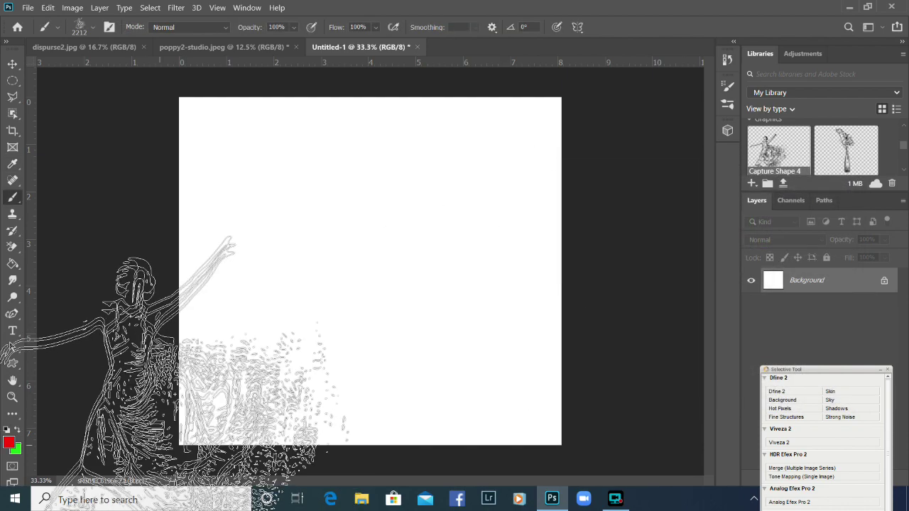
# Widen the dancer brush spacing and enable Shape Dynamics with 12% size jitter and 16% minimum diameter.
pyautogui.click(109, 27)
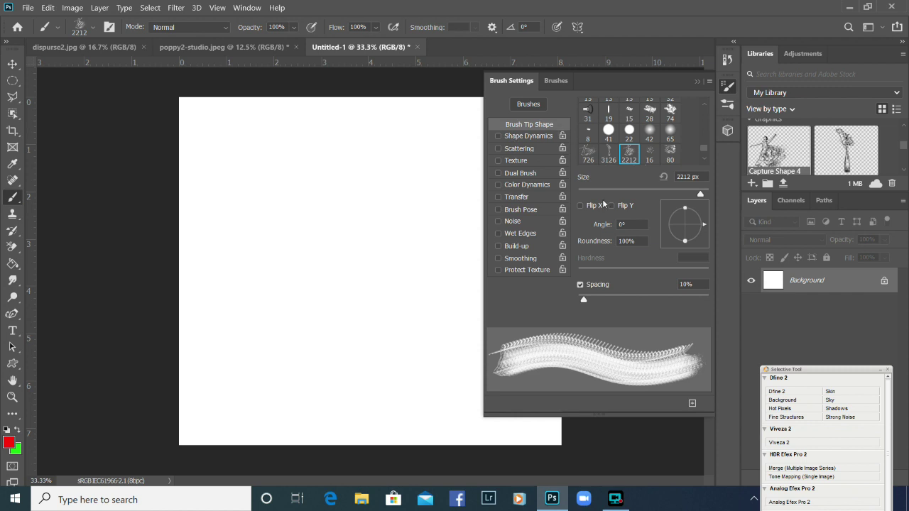
pyautogui.moveTo(583, 300); pyautogui.dragTo(667, 295)
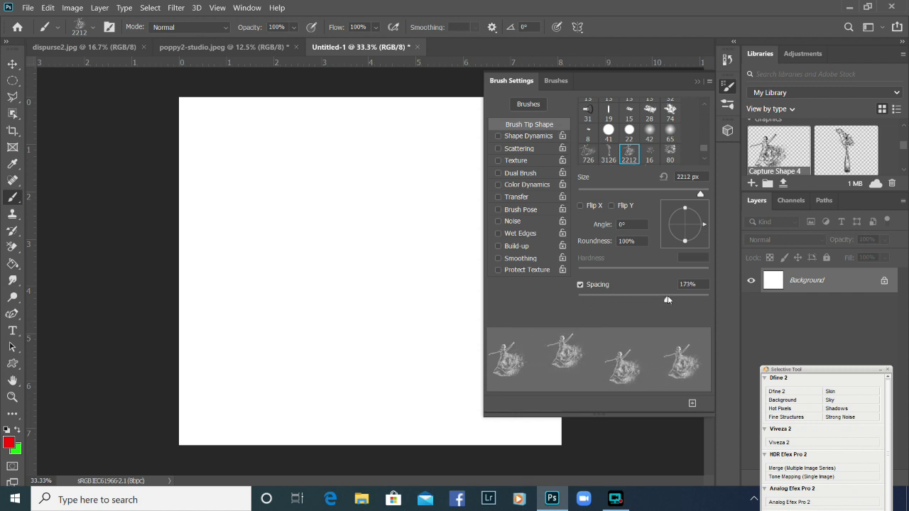
pyautogui.click(543, 136)
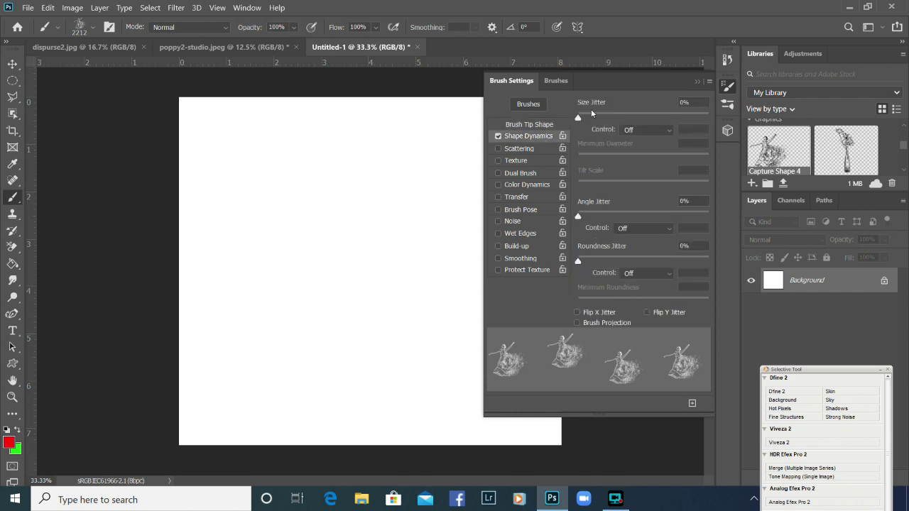
pyautogui.moveTo(578, 118); pyautogui.dragTo(594, 118)
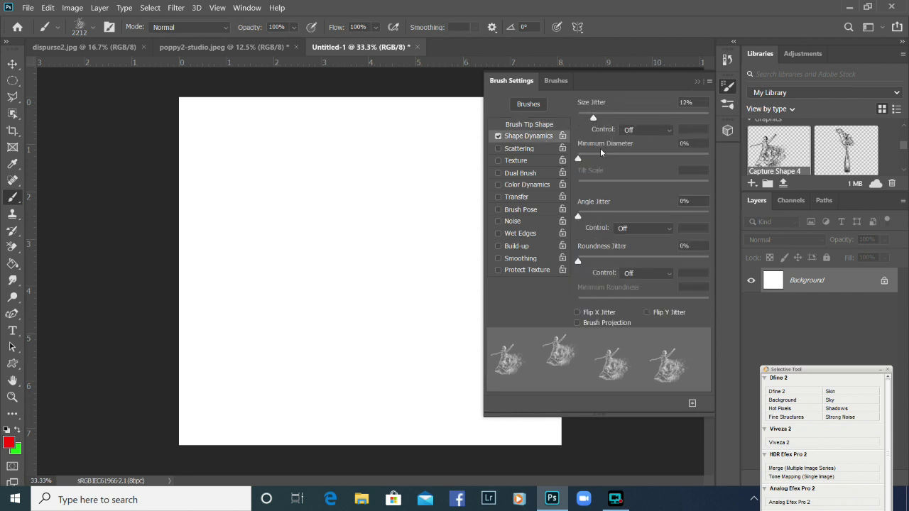
pyautogui.moveTo(585, 160); pyautogui.dragTo(599, 160)
# Add 127% Scattering and Color Dynamics with 100% brightness jitter to the dancer brush.
pyautogui.click(523, 151)
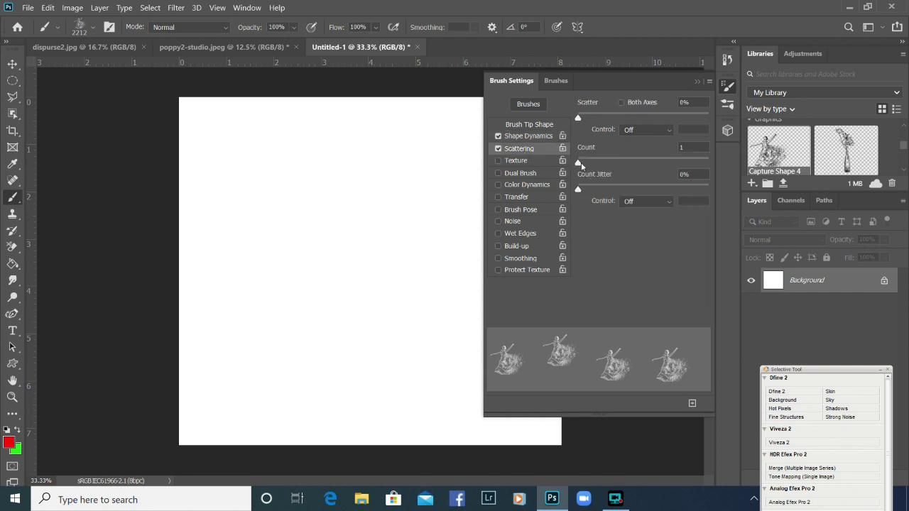
pyautogui.moveTo(578, 117); pyautogui.dragTo(595, 119)
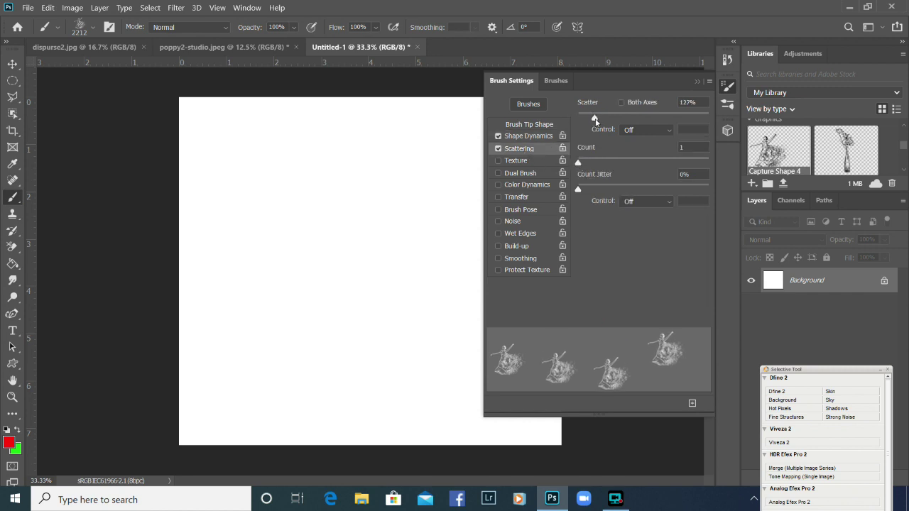
pyautogui.click(532, 186)
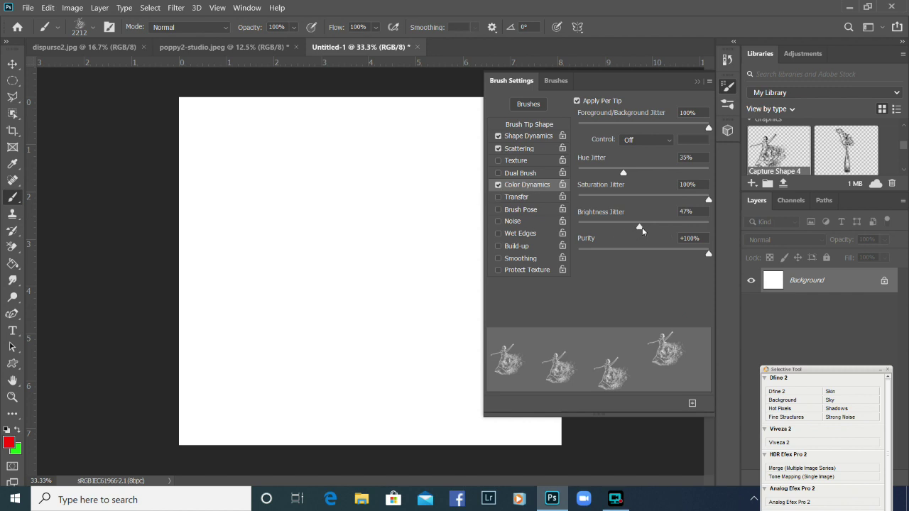
pyautogui.moveTo(641, 227); pyautogui.dragTo(710, 227)
pyautogui.click(697, 82)
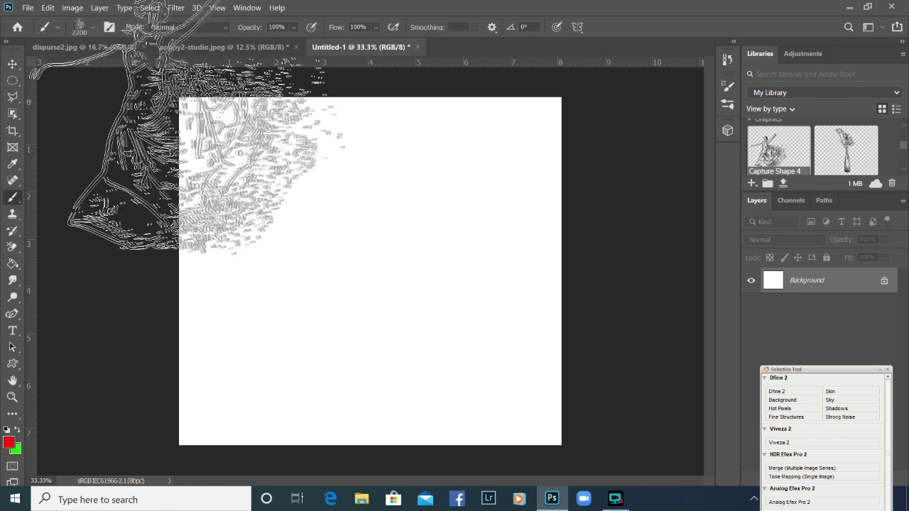
# Shrink the brush to about 600 px and stamp dancers across the upper, centre and lower canvas.
pyautogui.press('[')
pyautogui.press('[')
pyautogui.press('[')
pyautogui.press('[')
pyautogui.press('[')
pyautogui.press('[')
pyautogui.press('[')
pyautogui.press('[')
pyautogui.press('[')
pyautogui.press('[')
pyautogui.press('[')
pyautogui.press('[')
pyautogui.press('[')
pyautogui.press('[')
pyautogui.press('[')
pyautogui.press('[')
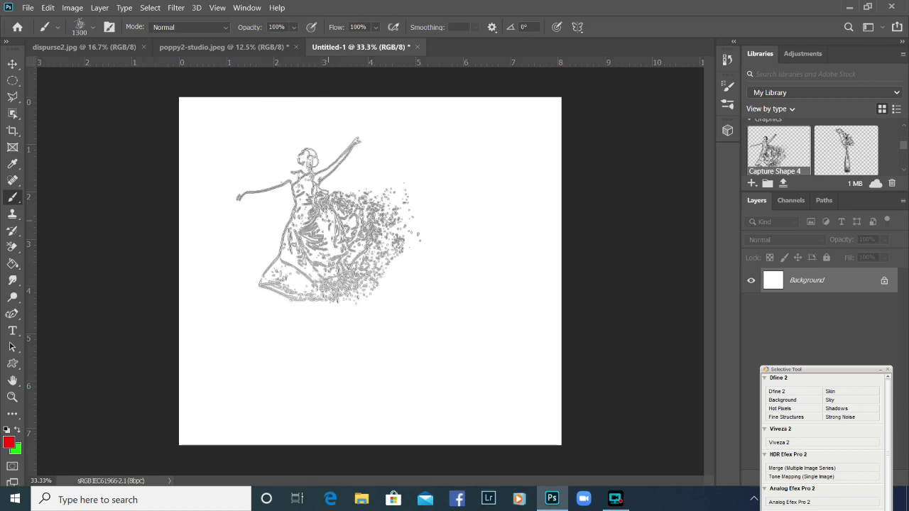
pyautogui.click(249, 177)
pyautogui.click(336, 174)
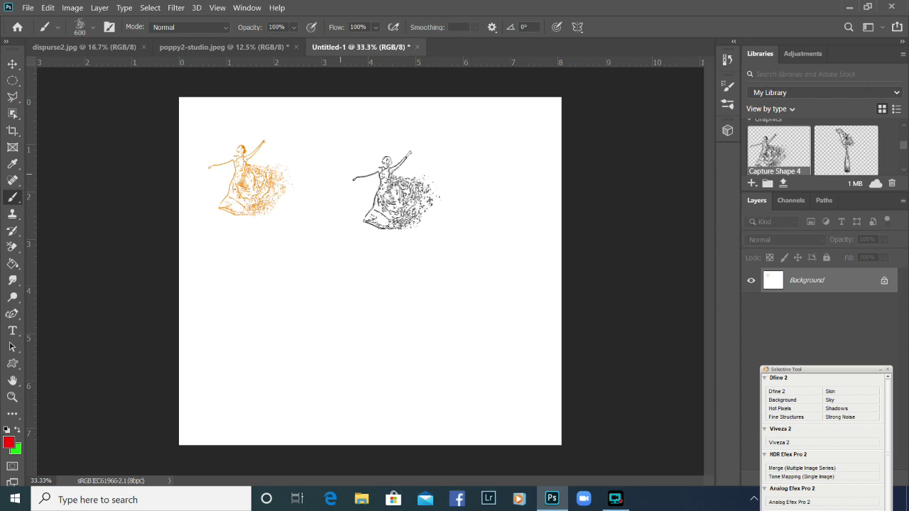
pyautogui.click(315, 280)
pyautogui.click(402, 201)
pyautogui.click(457, 301)
pyautogui.click(350, 386)
# Stamp more dancers at the lower centre, right side, lower left, middle and left edge.
pyautogui.click(362, 380)
pyautogui.click(467, 208)
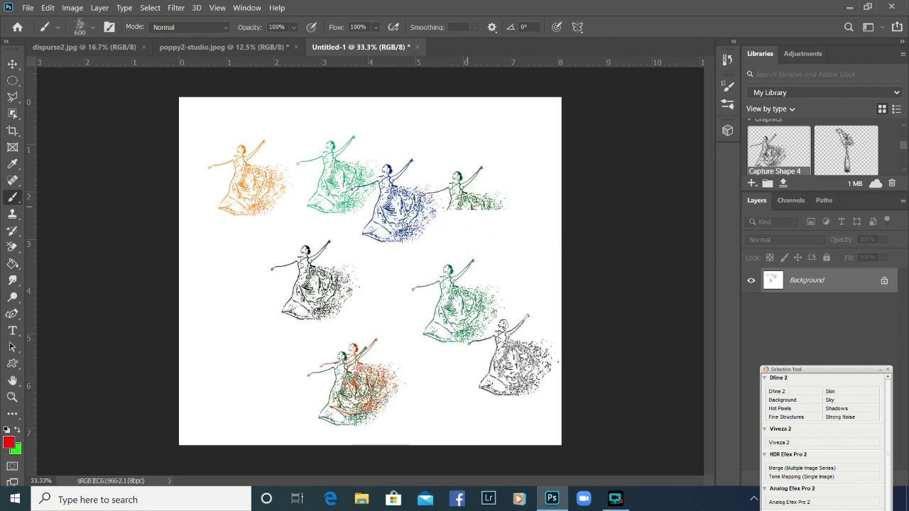
pyautogui.click(517, 374)
pyautogui.click(239, 364)
pyautogui.click(381, 298)
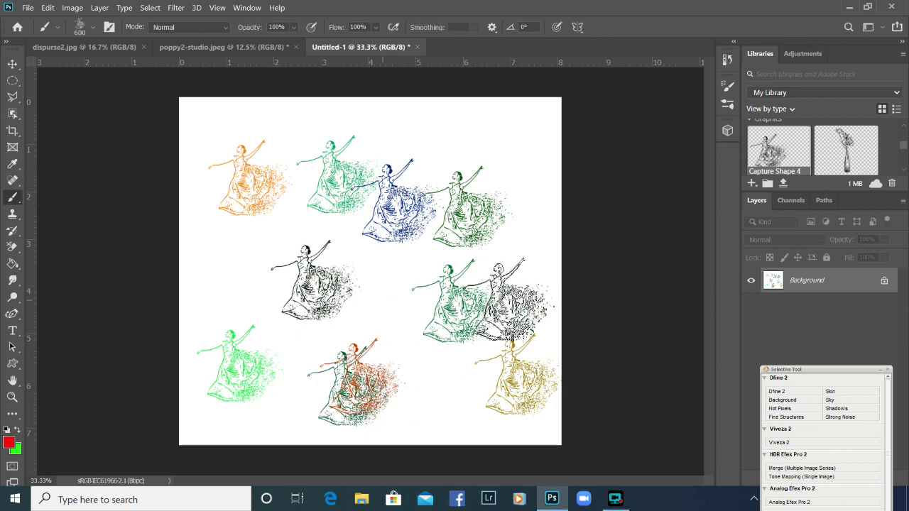
pyautogui.click(505, 135)
pyautogui.click(220, 276)
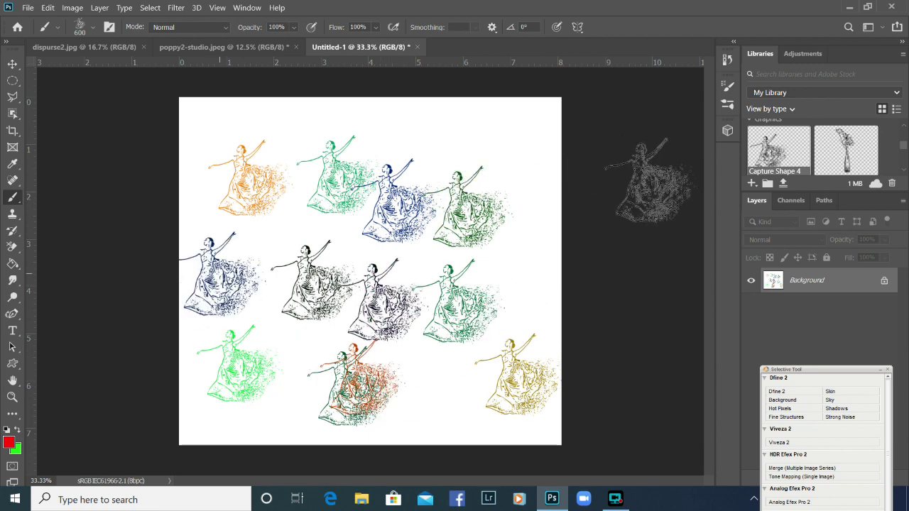